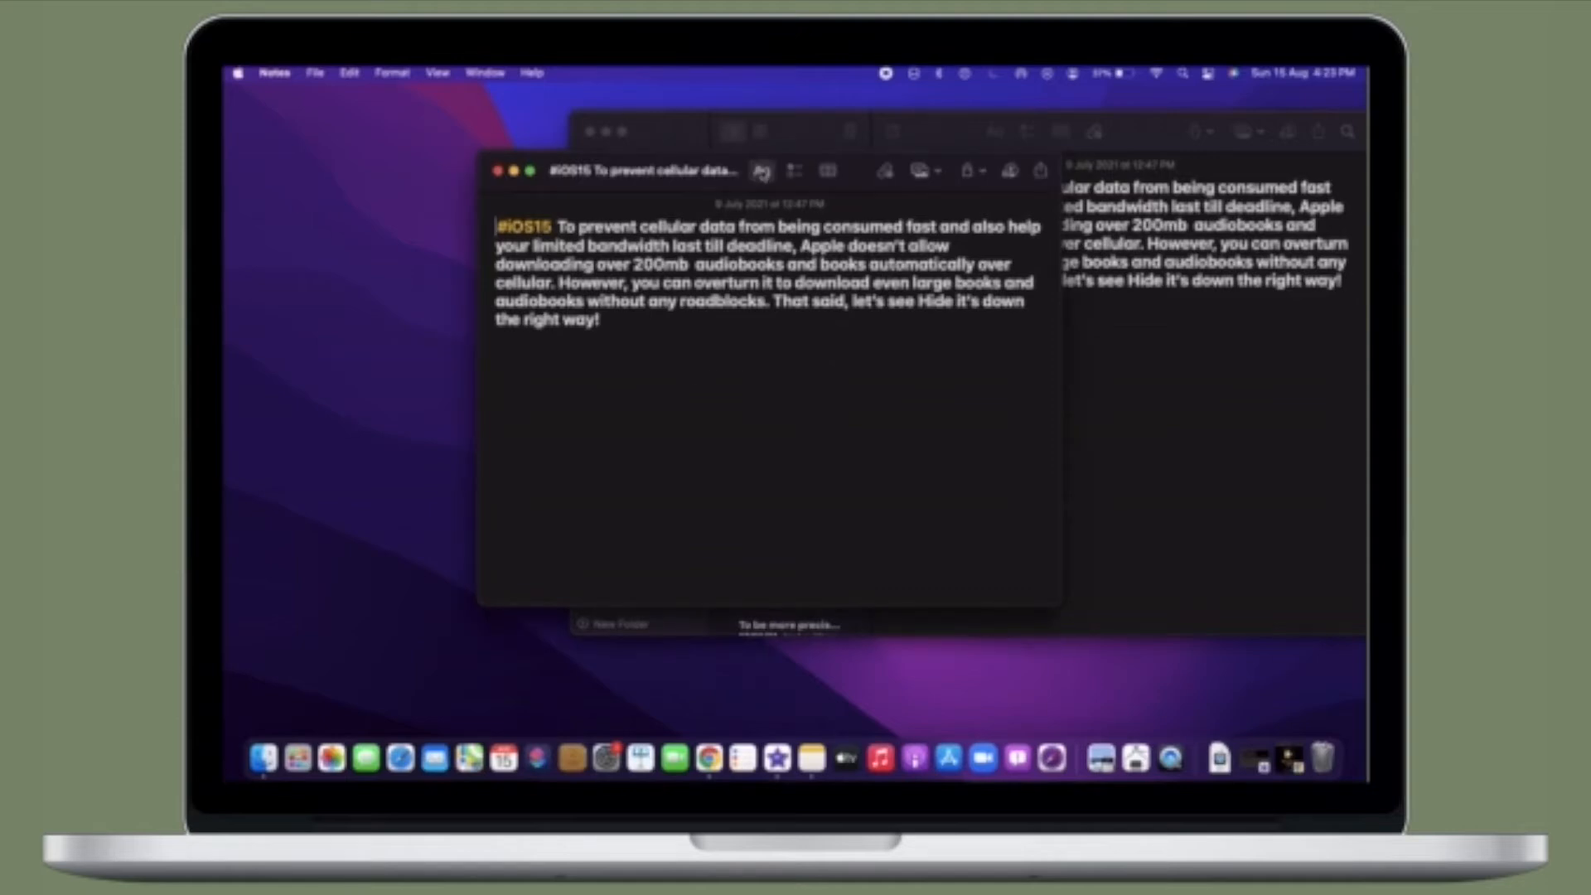
Review the Aa text styles, then convert the hashtag paragraph into a checklist item.
click(762, 171)
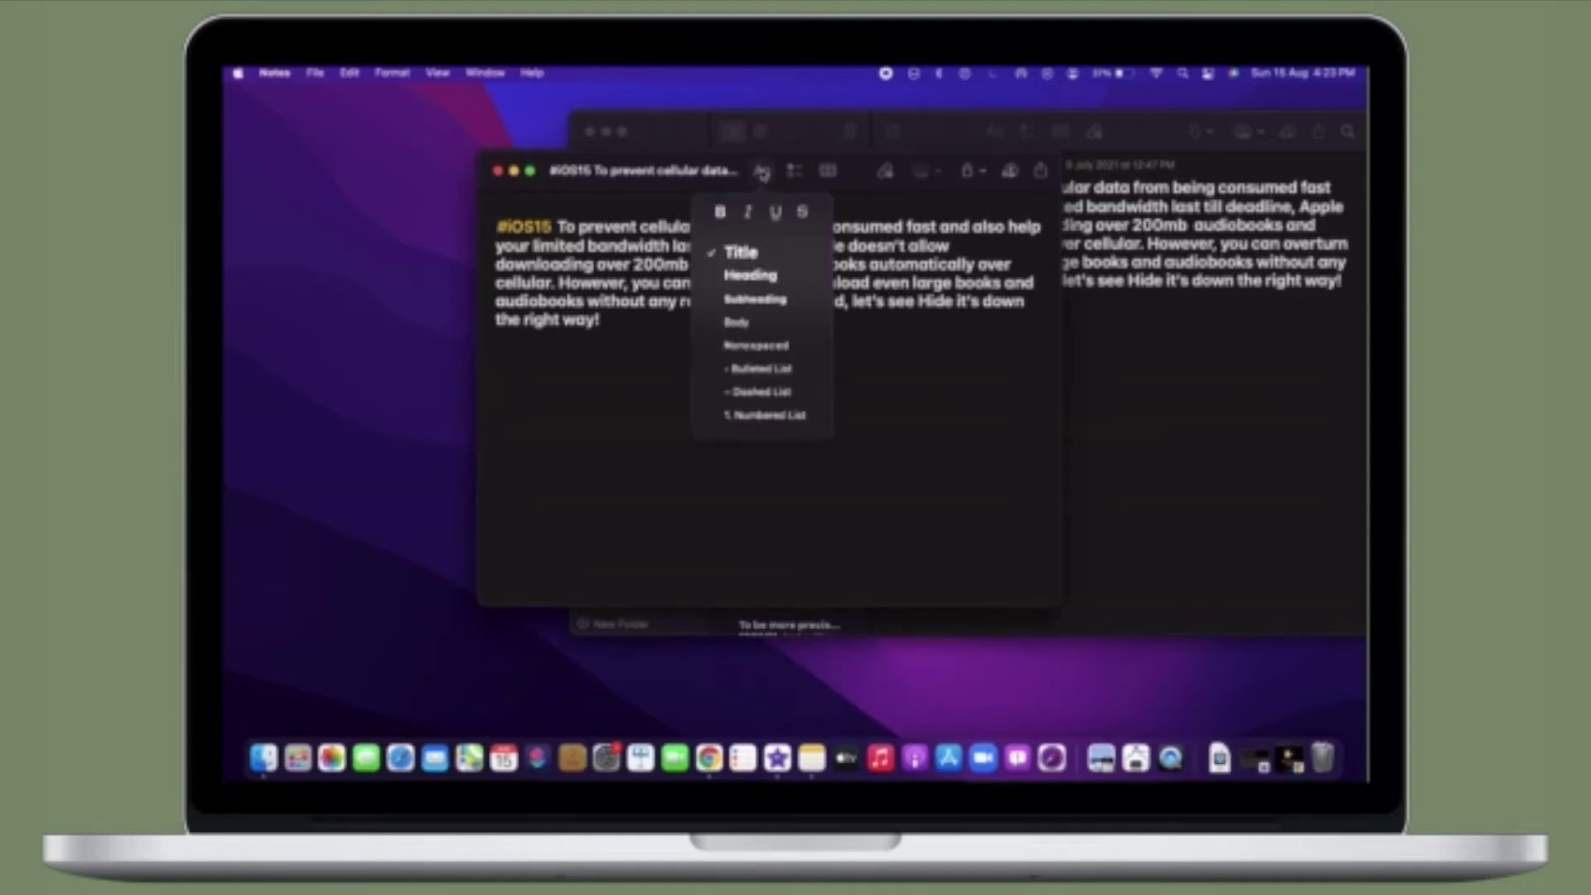
click(853, 354)
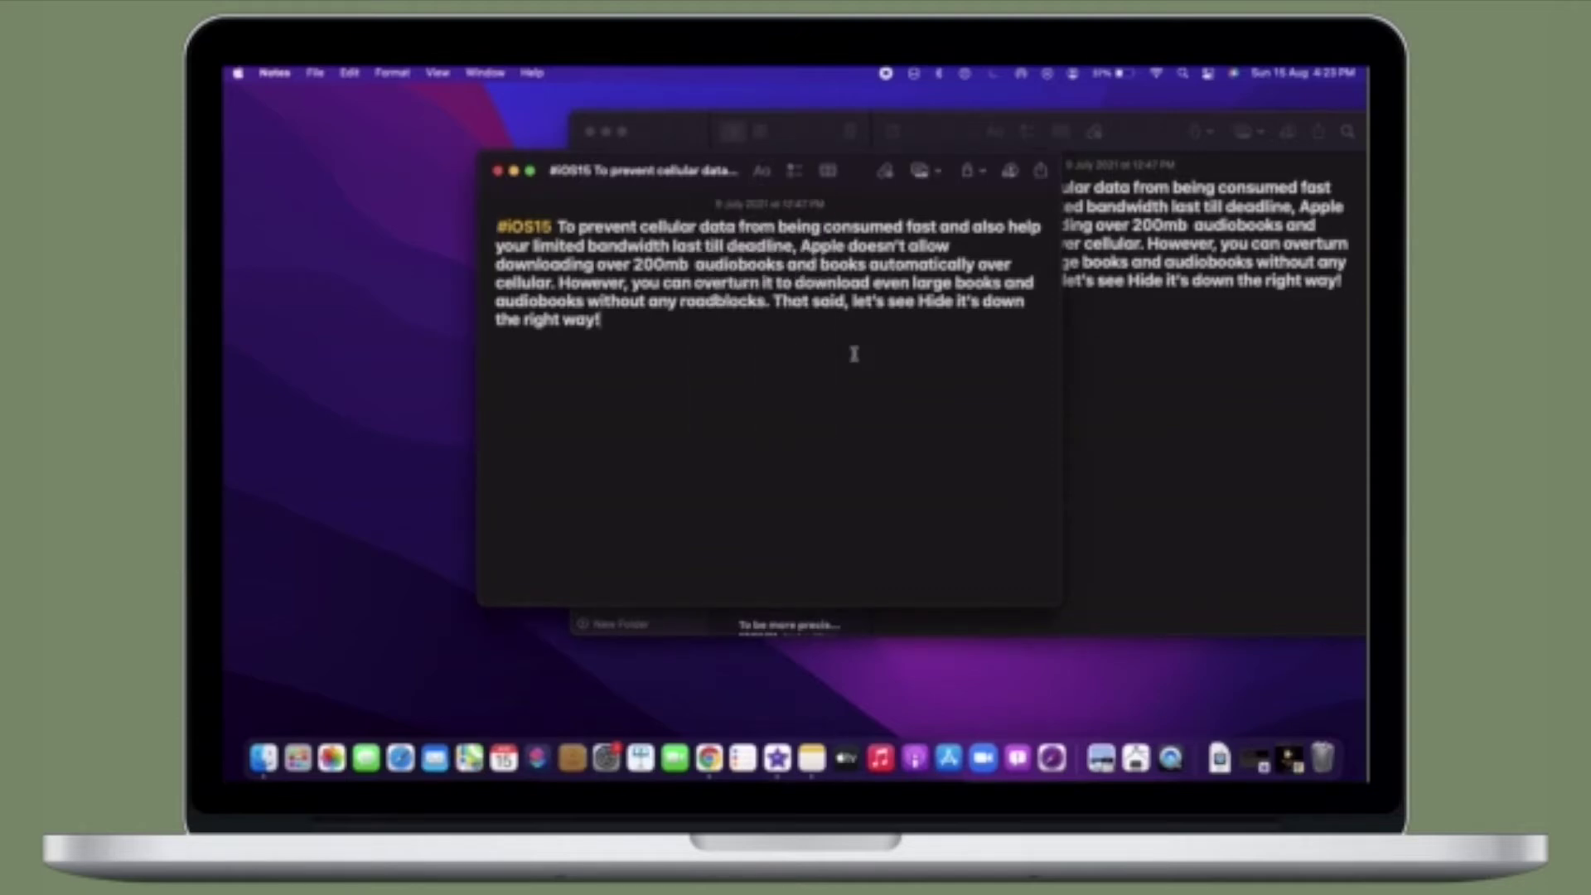
click(796, 175)
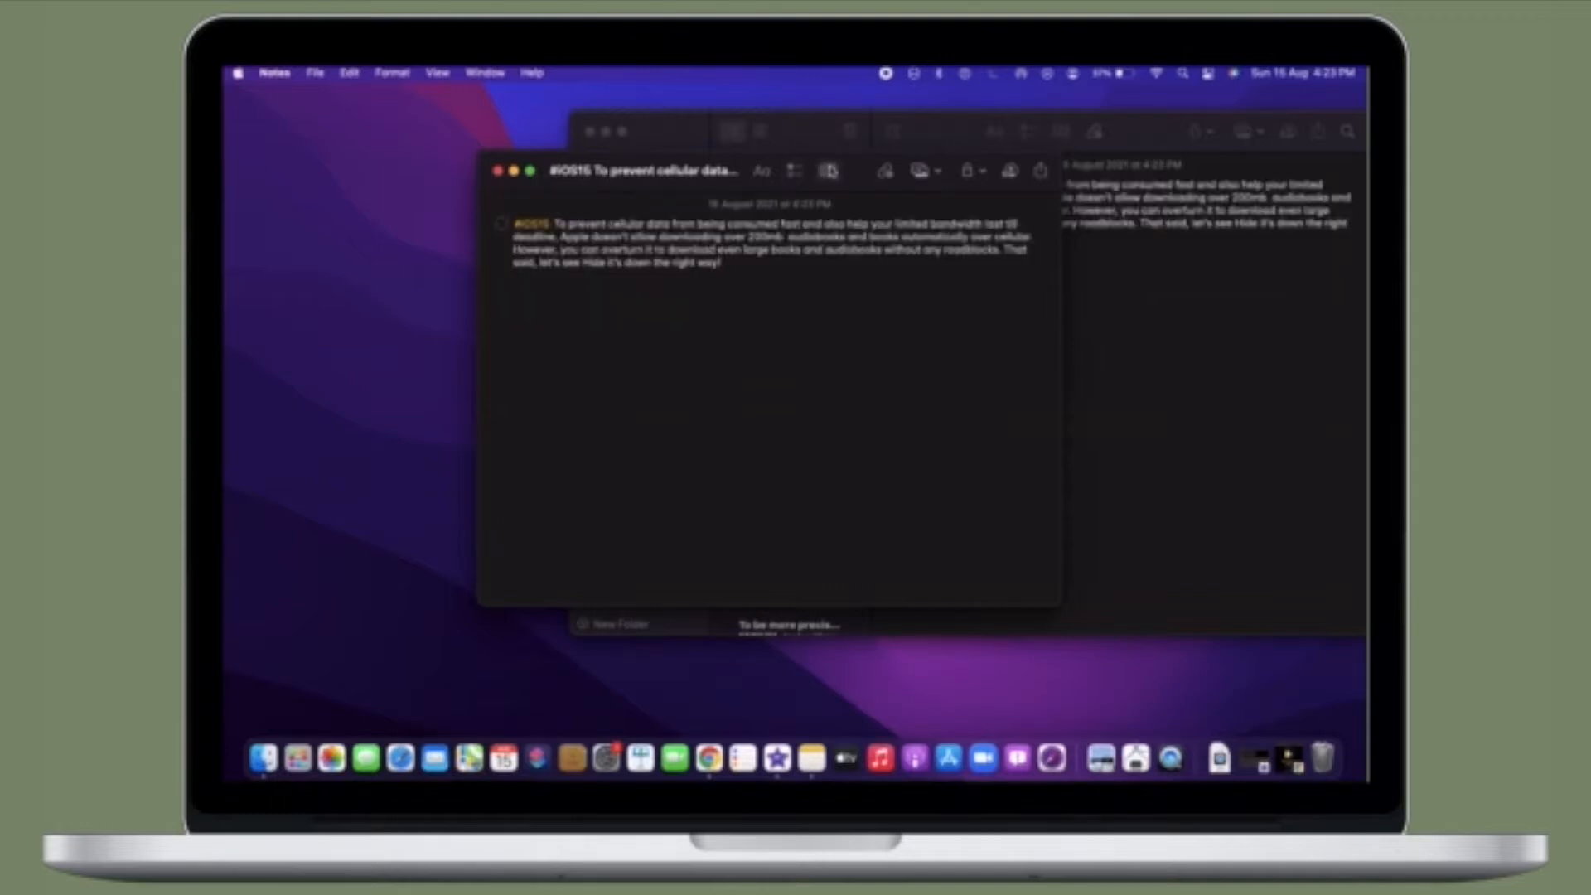
Insert a two-by-two table below the checklist and look over the link and media menus.
click(827, 171)
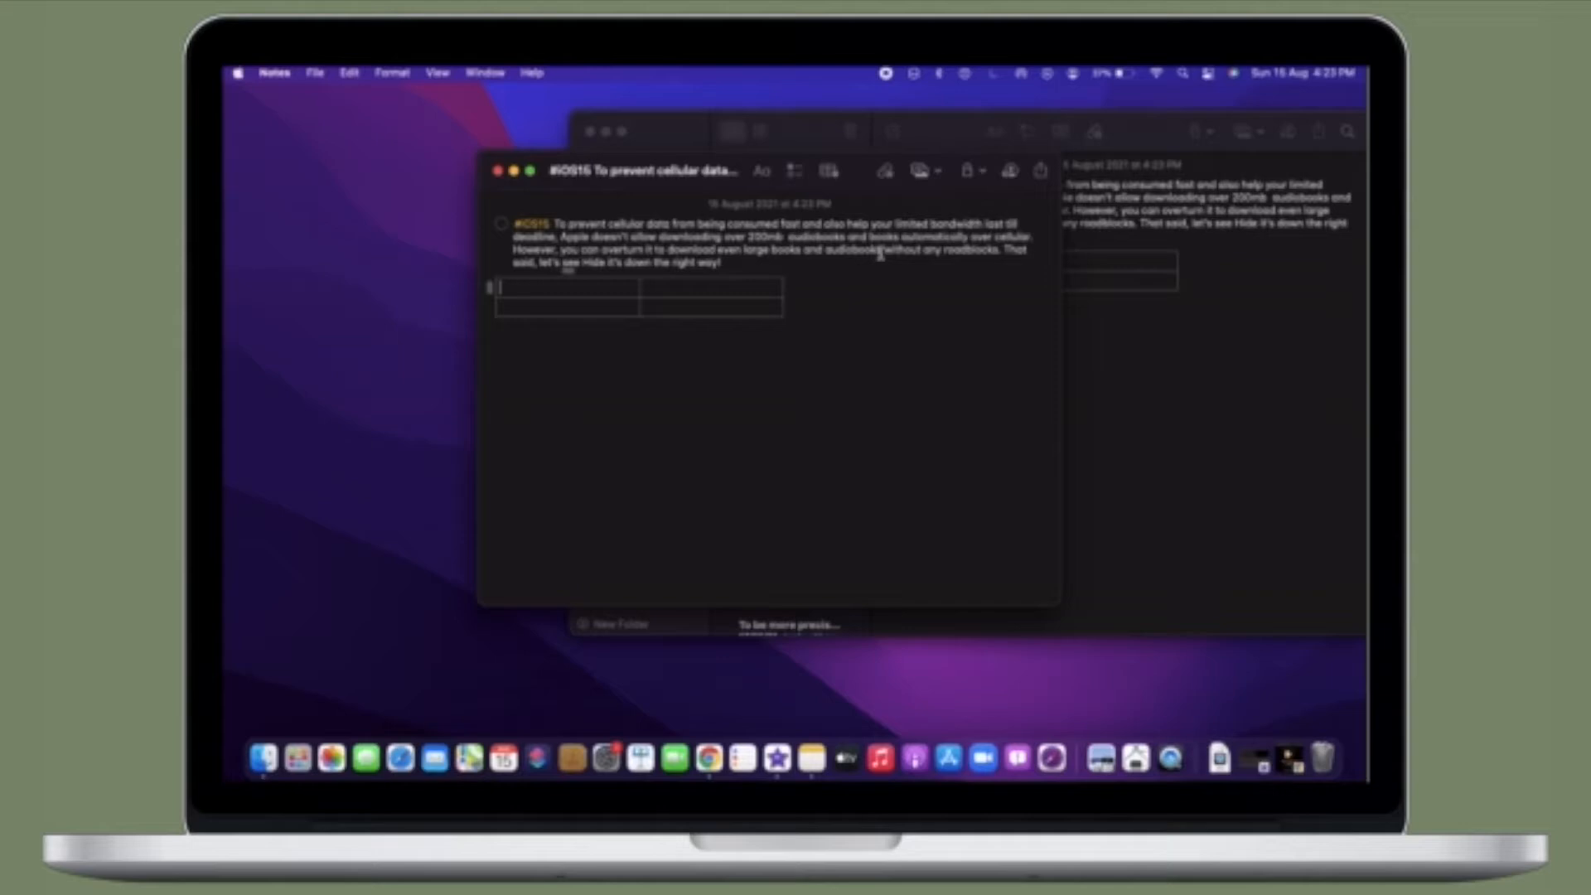
click(887, 173)
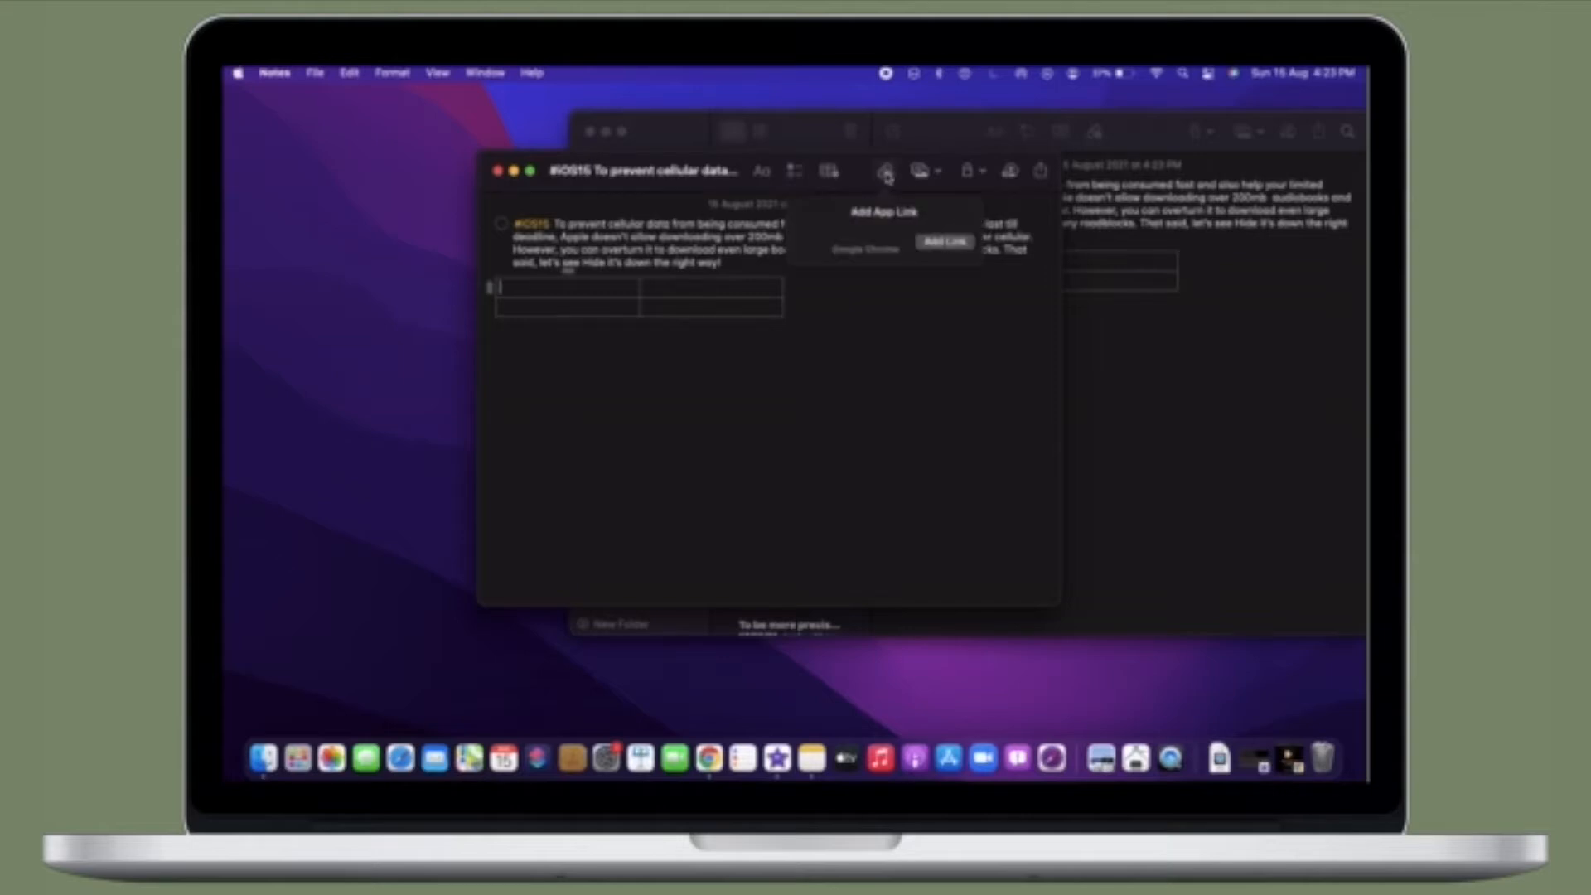
click(926, 171)
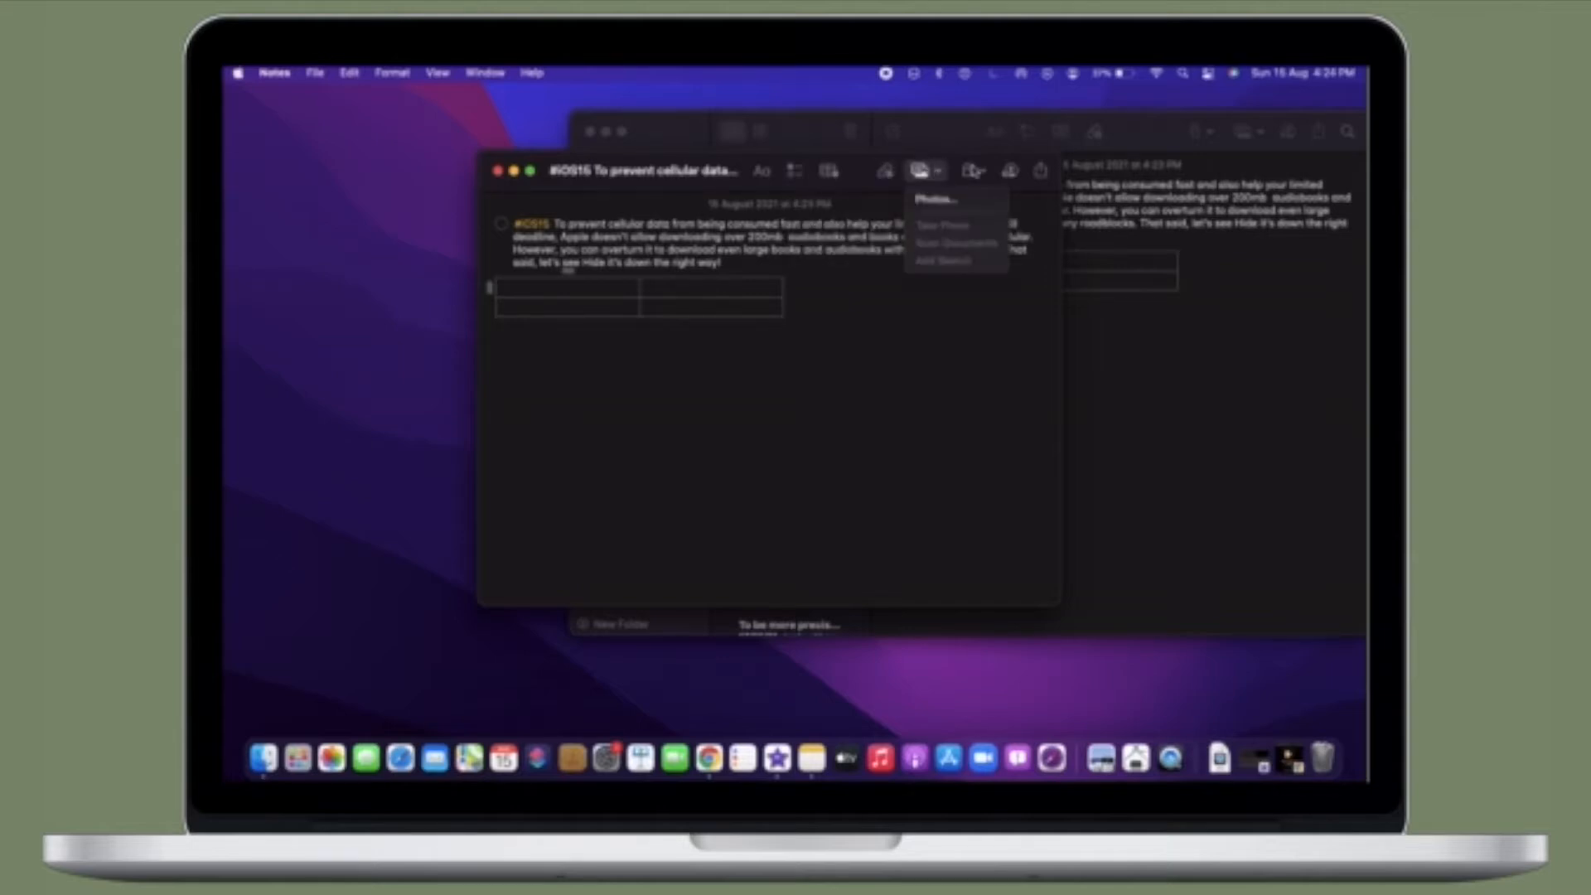
click(974, 171)
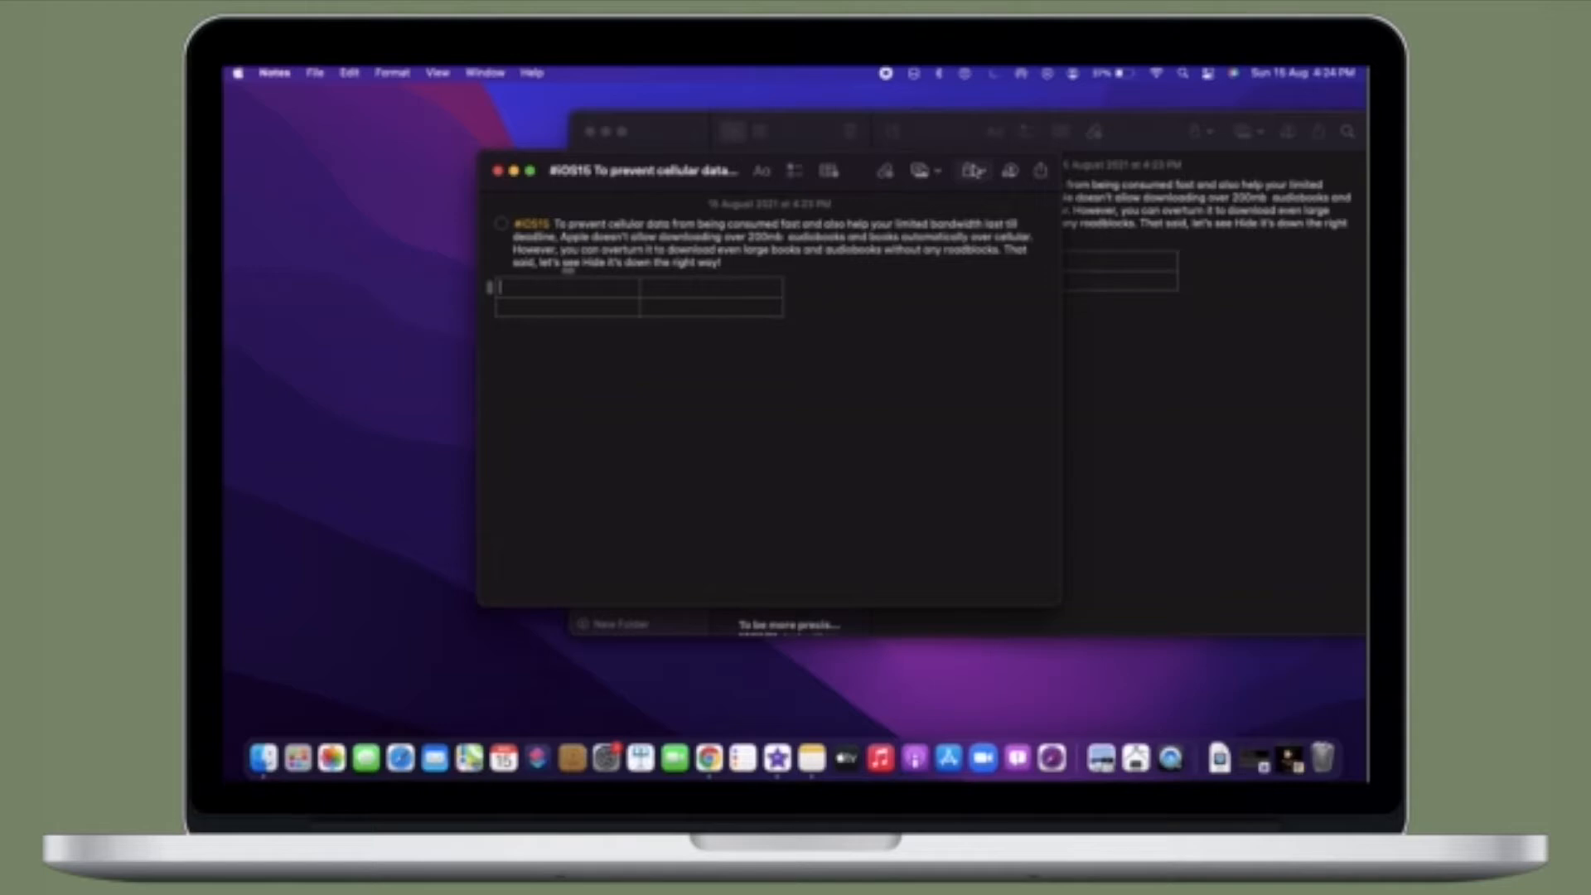
Look over the lock menu, then bring up the Add People invitation for the note.
click(976, 174)
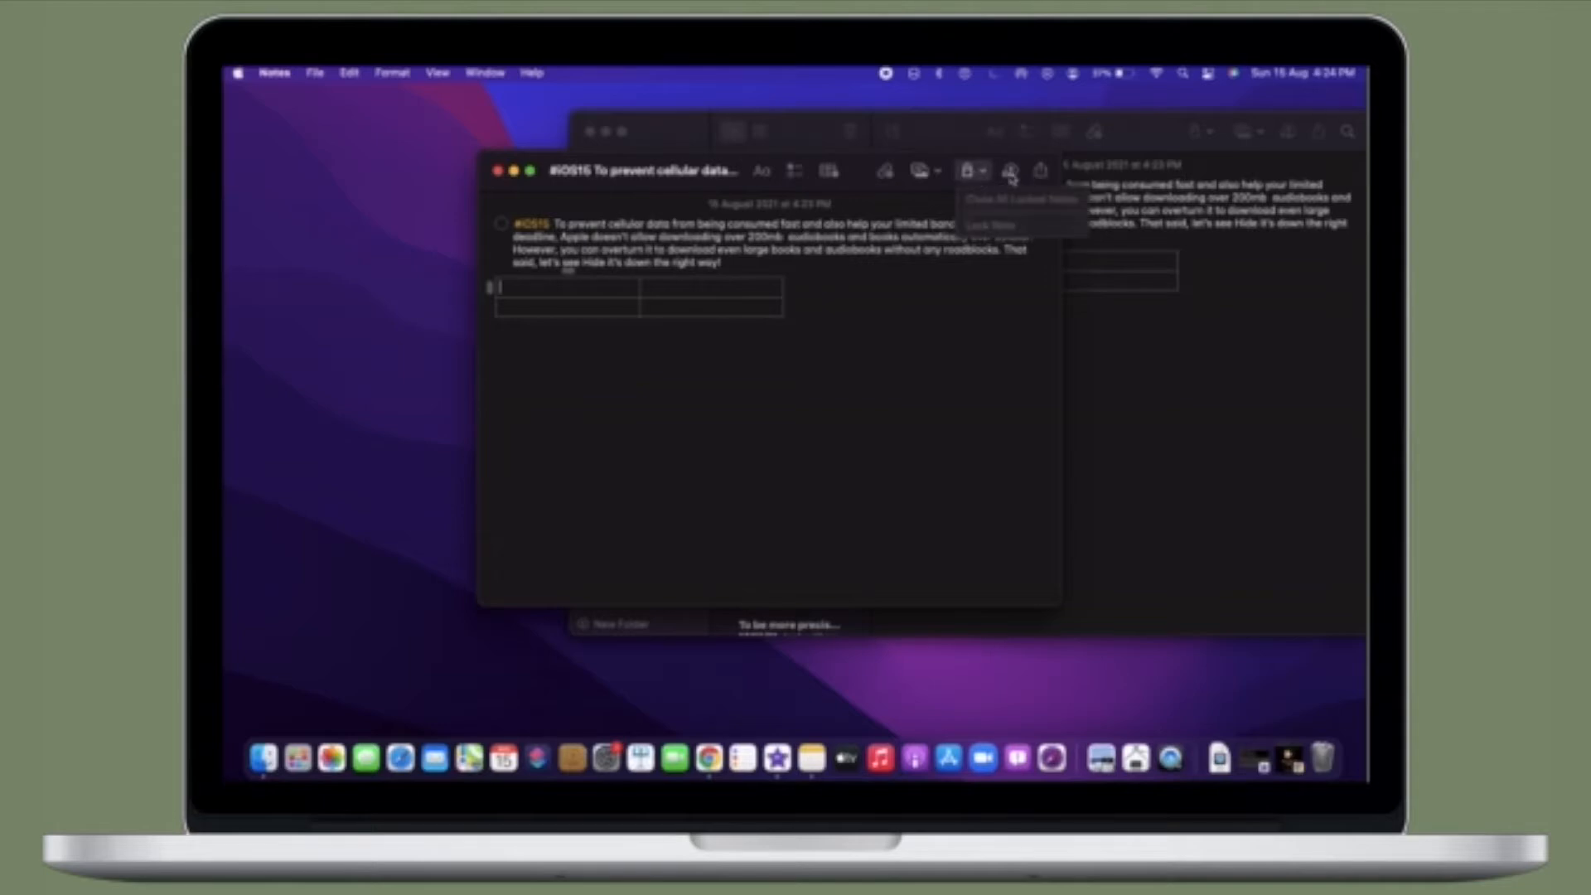
click(1014, 177)
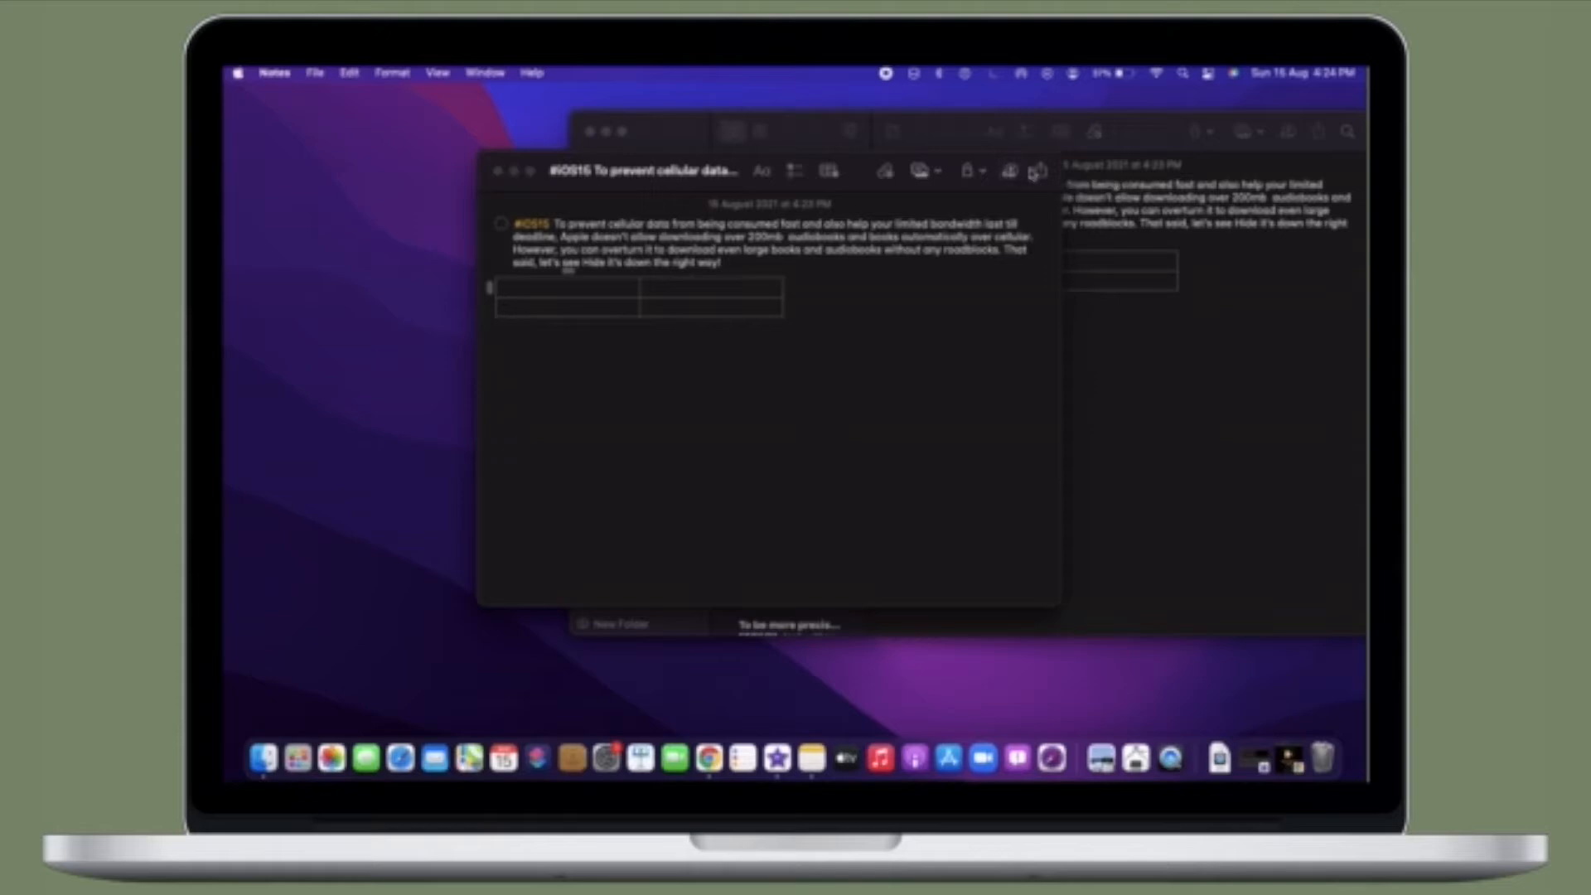
click(1038, 174)
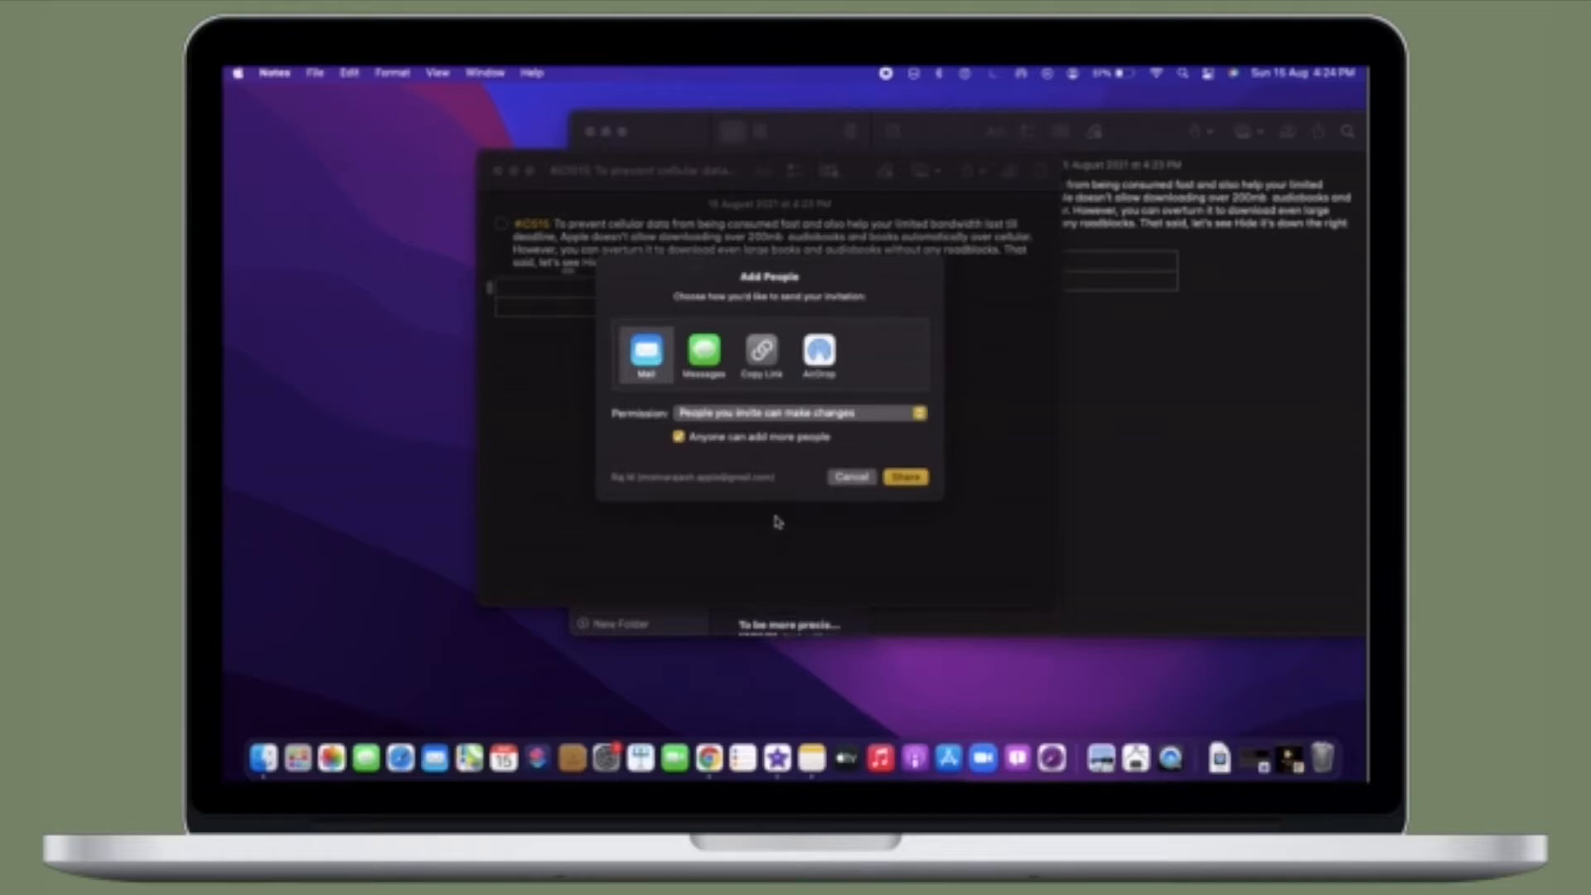
Dismiss the sharing invitation without sending and show the Notes application menu.
click(843, 481)
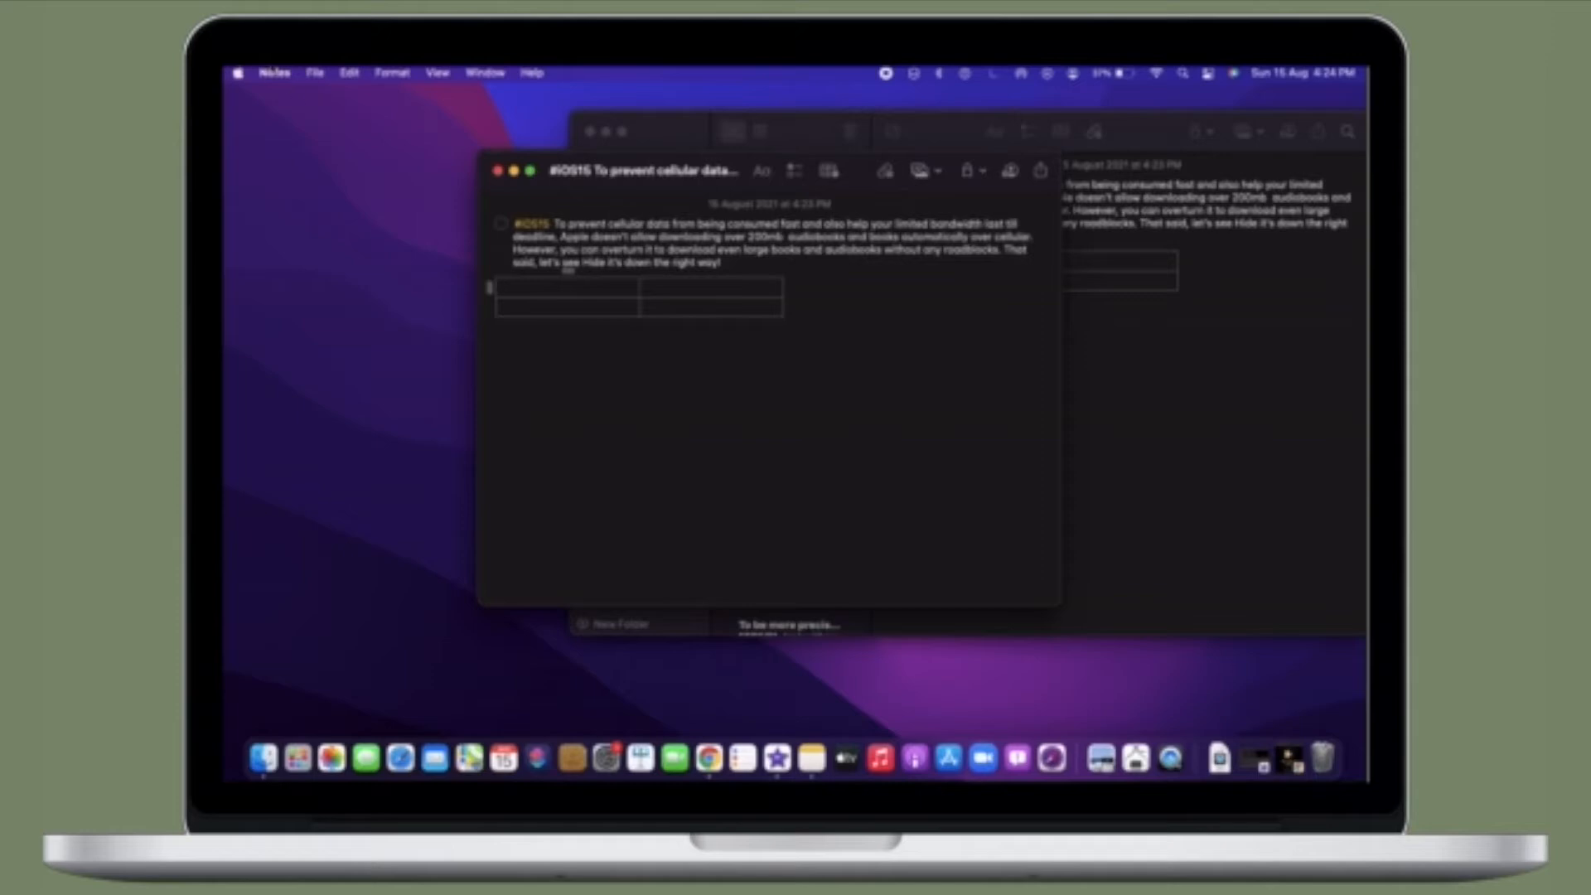
click(273, 73)
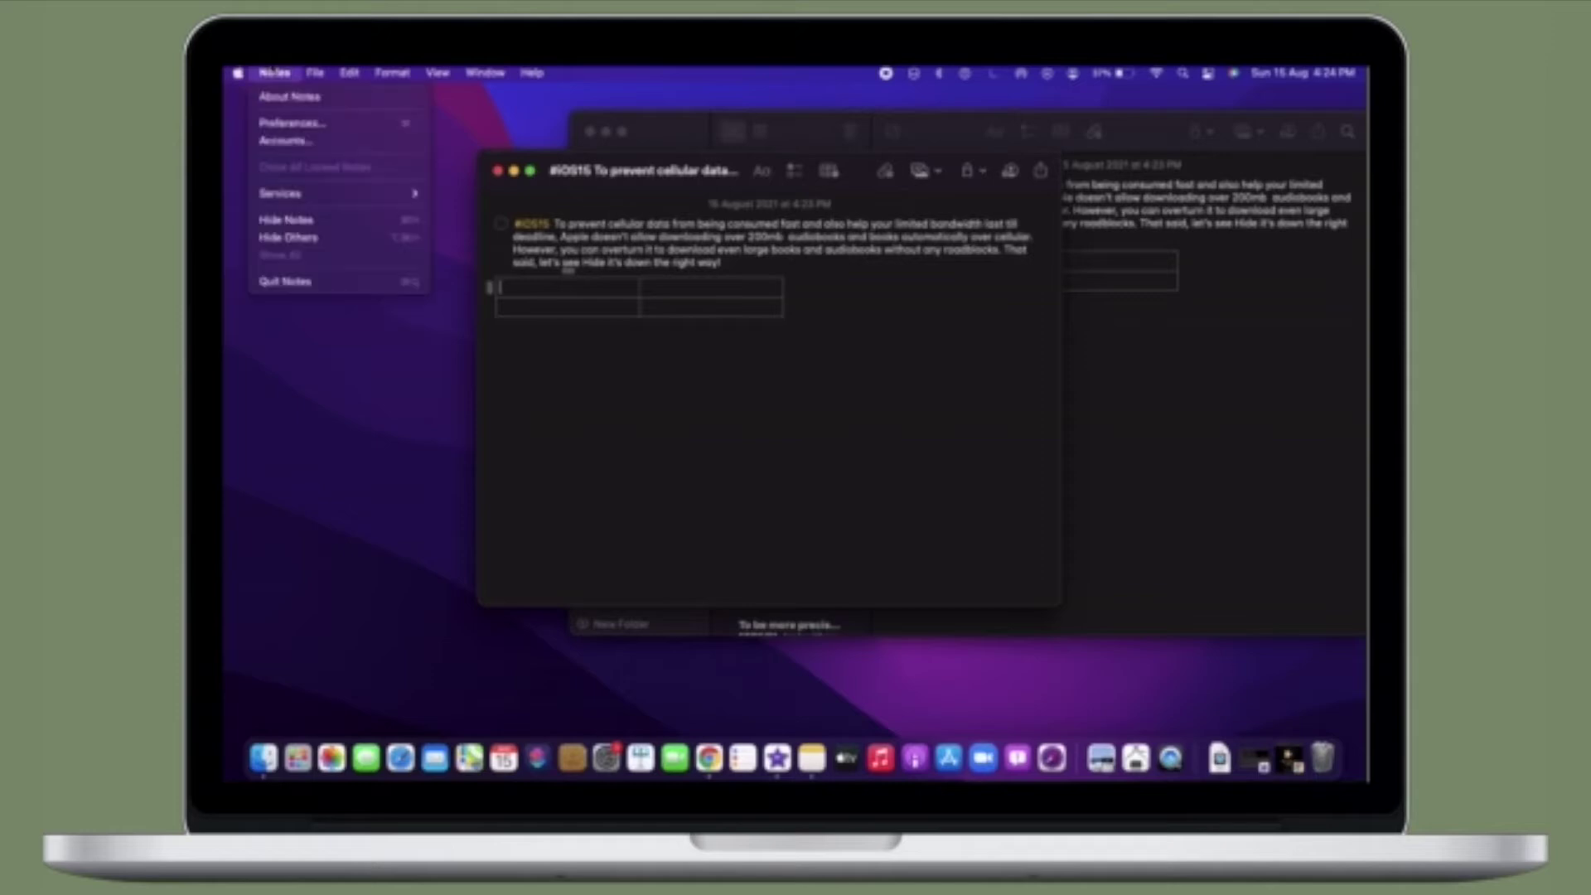
Visit Notes Preferences and dismiss the Format menu to return to the note.
click(298, 125)
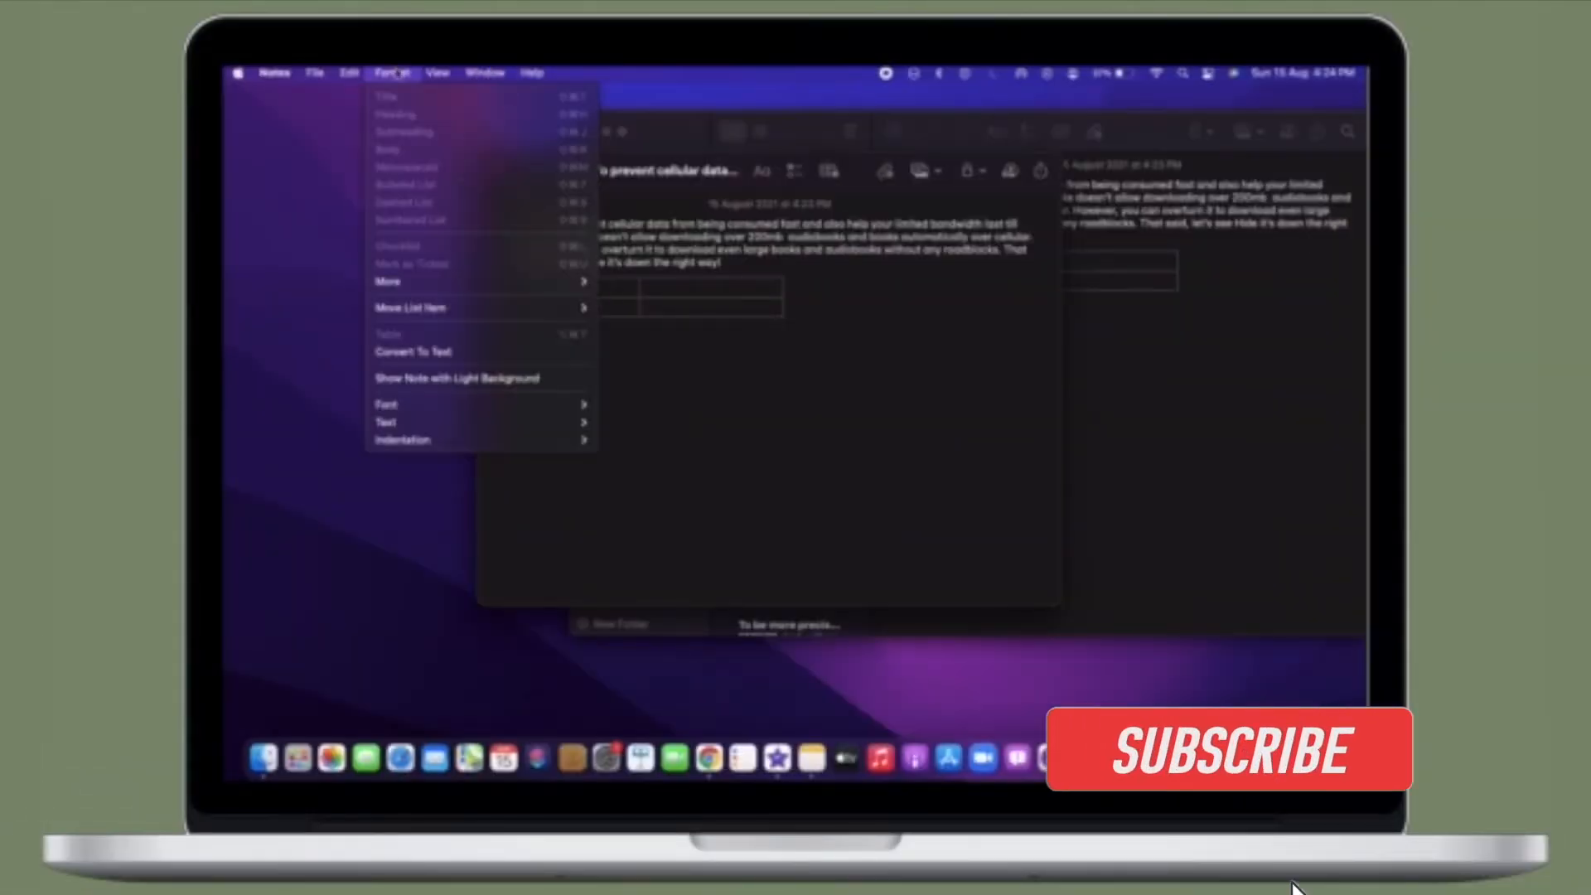
key(Escape)
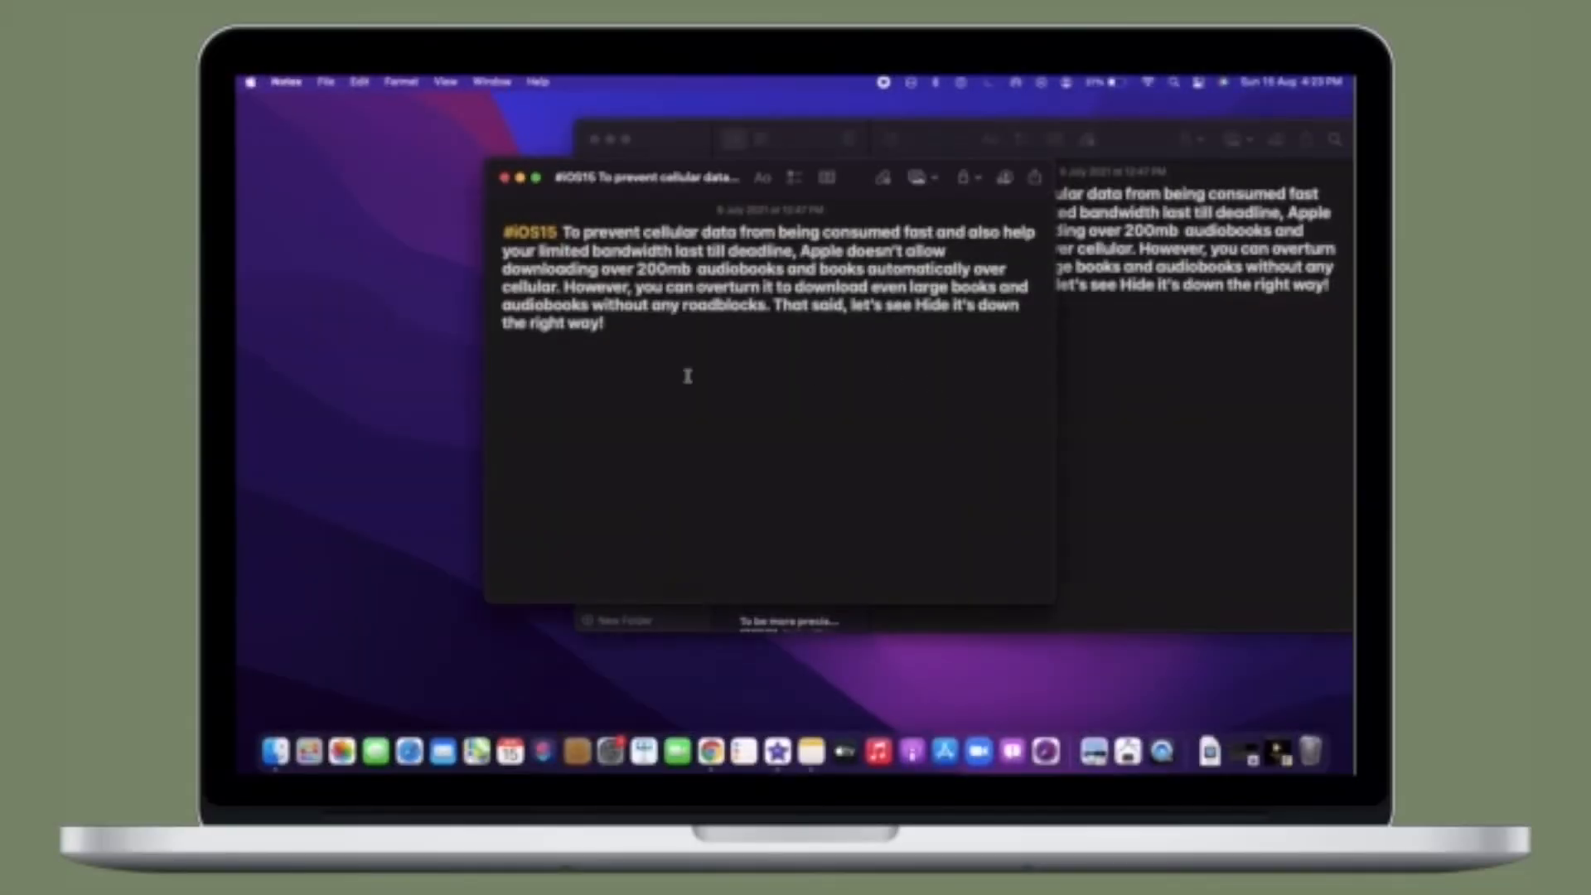
Review the Aa text styles, then convert the note paragraph into a checklist item.
click(761, 176)
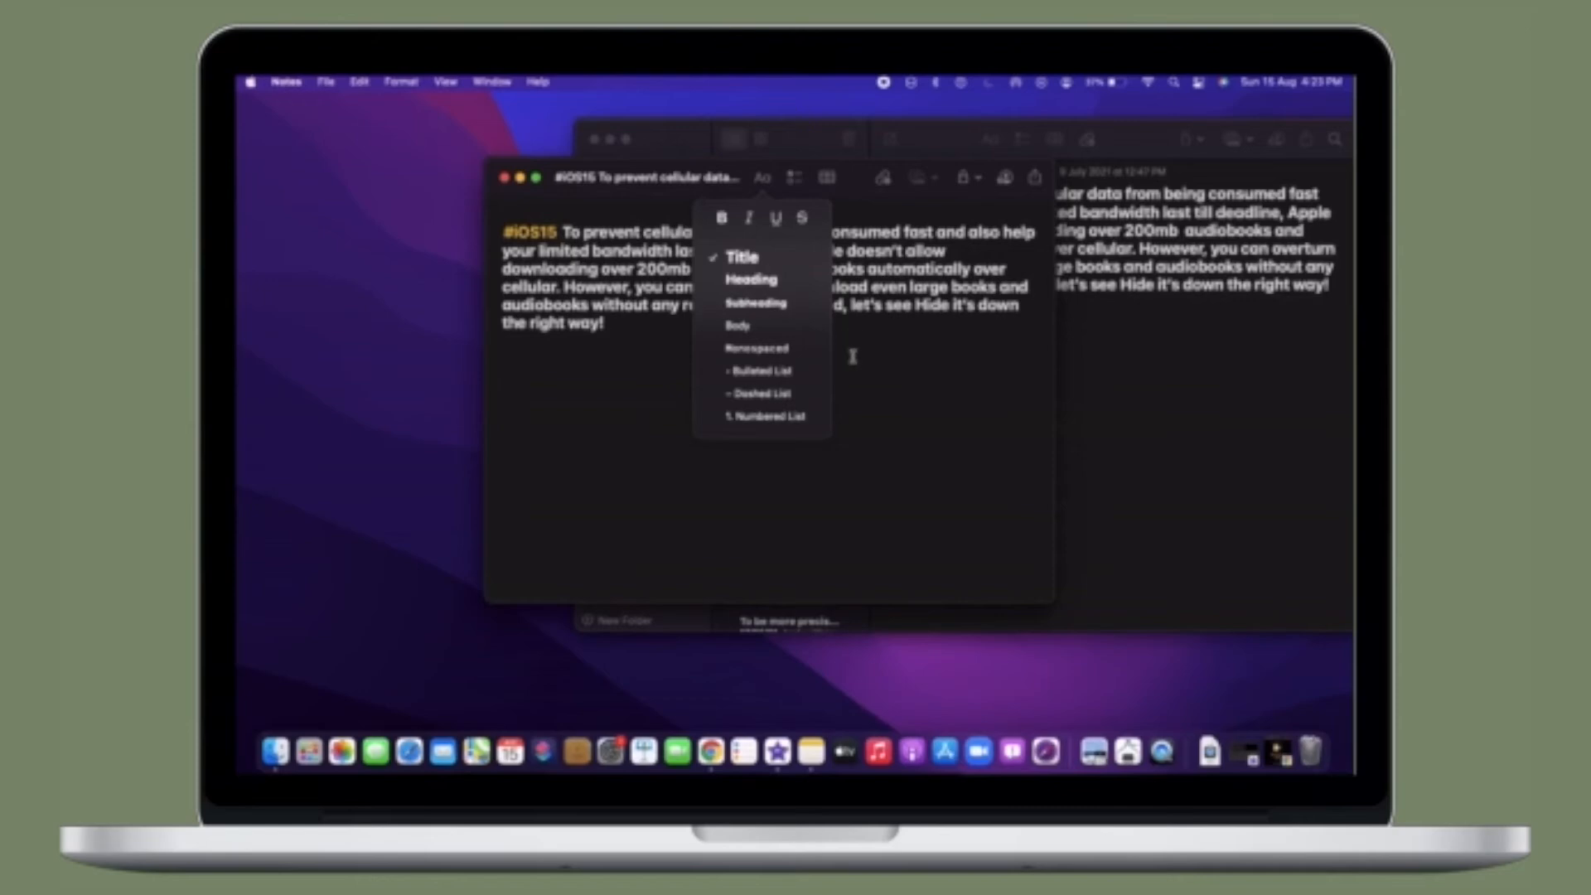
click(853, 356)
click(795, 179)
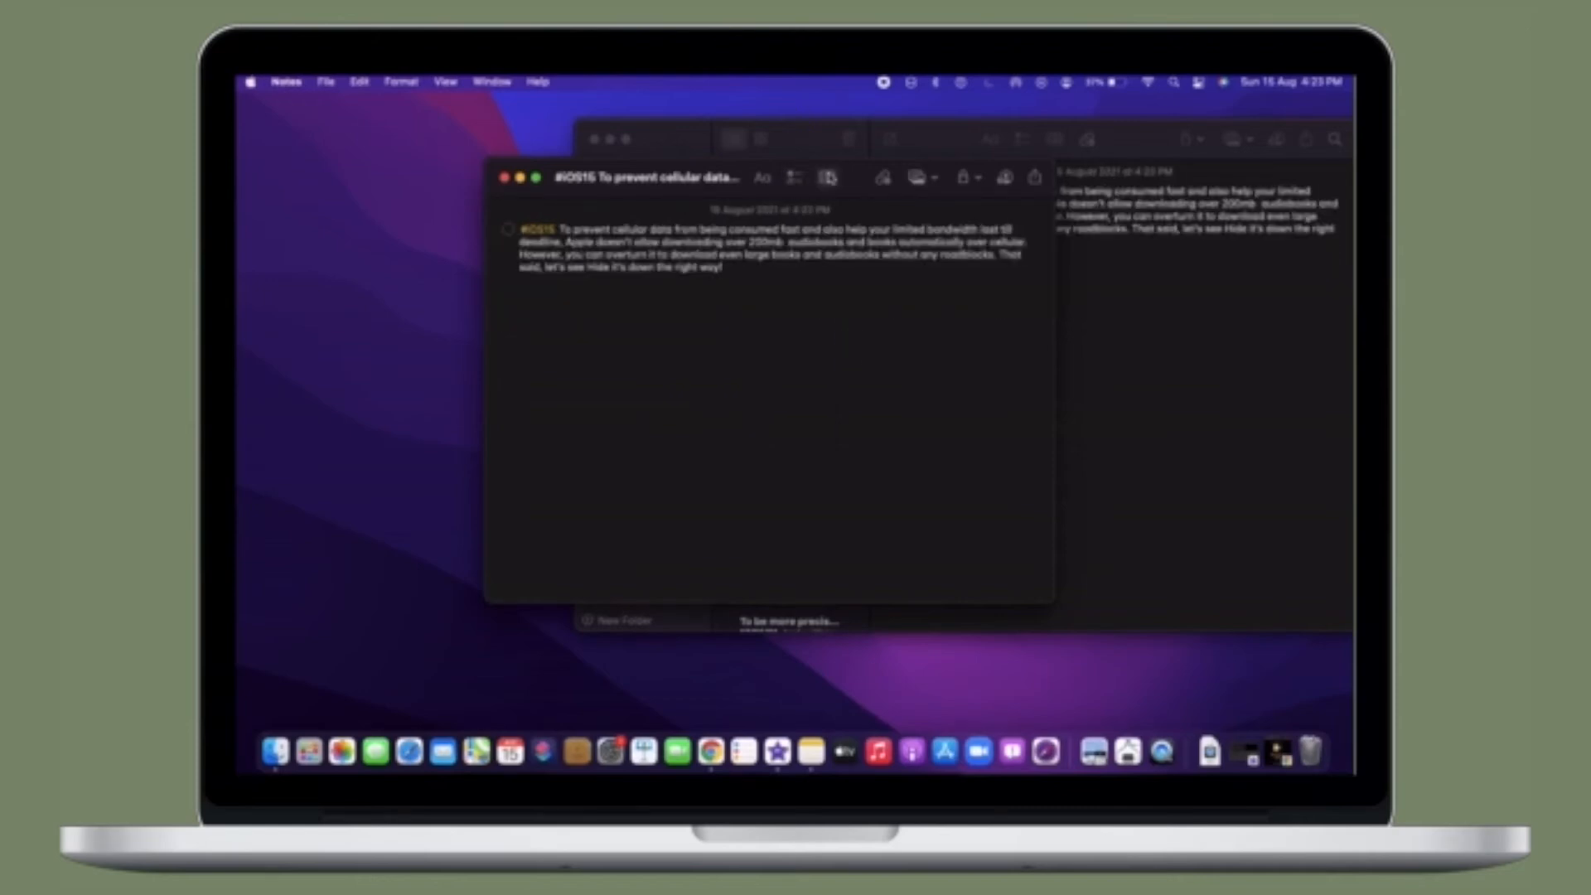
Insert a two-by-two table beneath the checklist and look over the media menu.
click(828, 177)
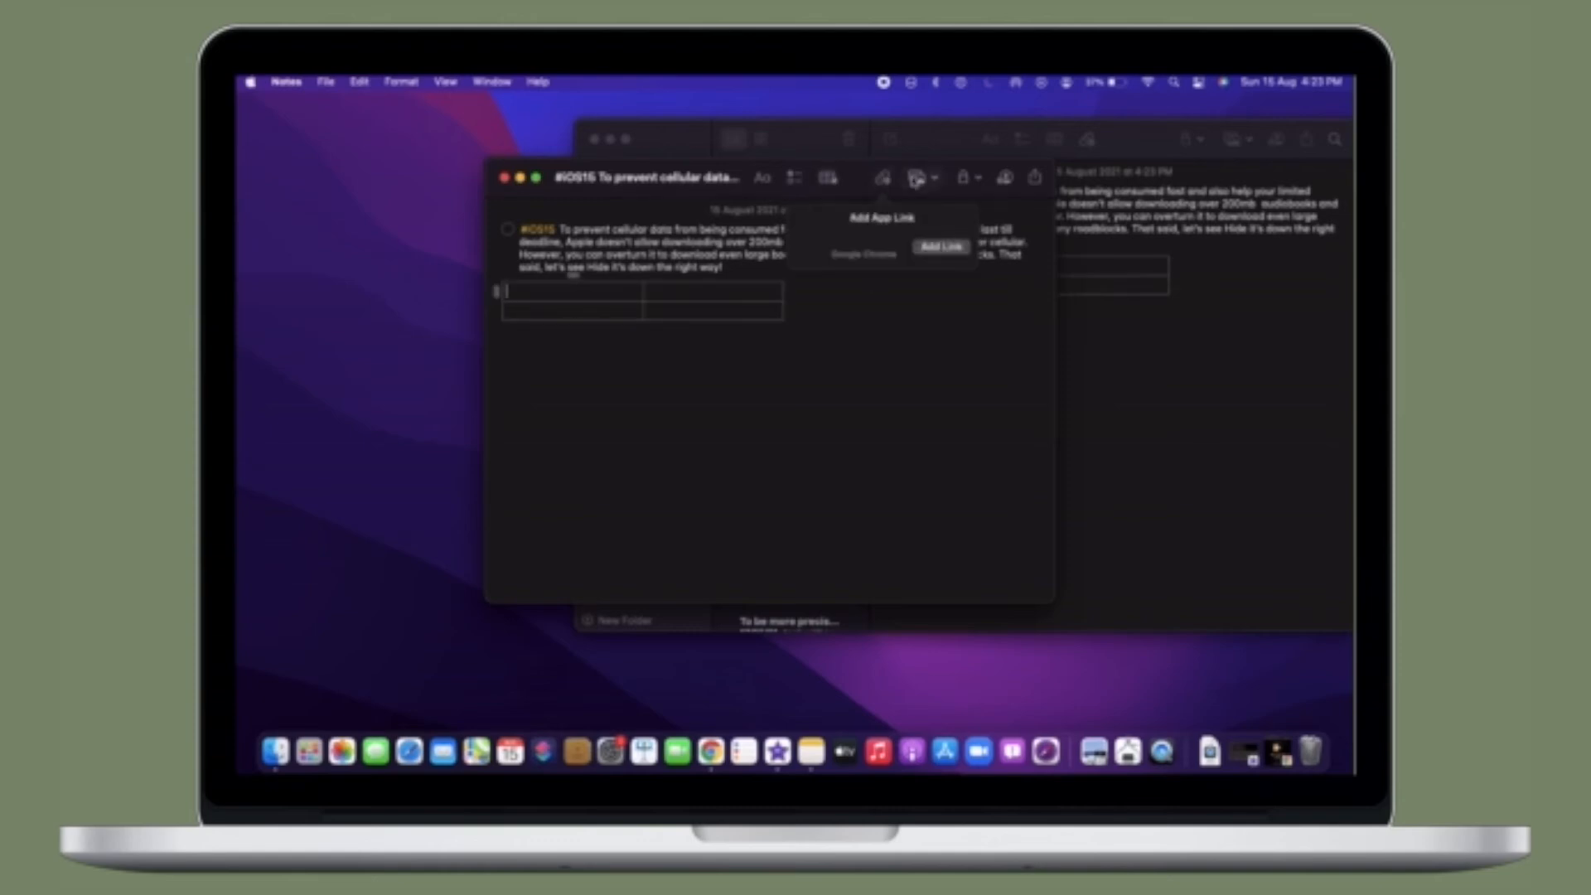
click(920, 179)
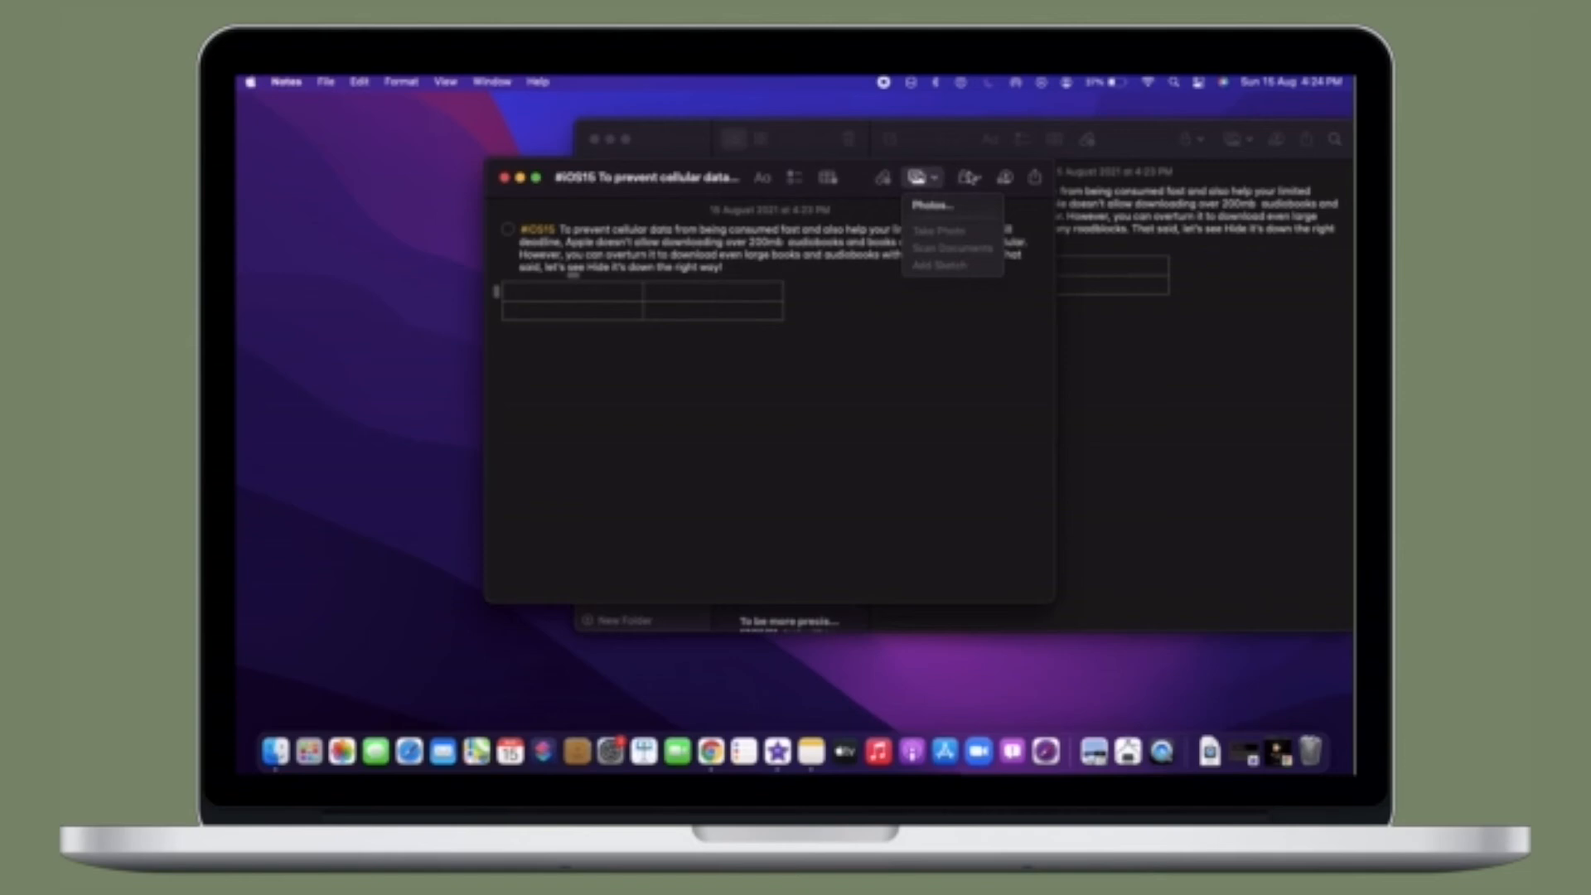
click(970, 179)
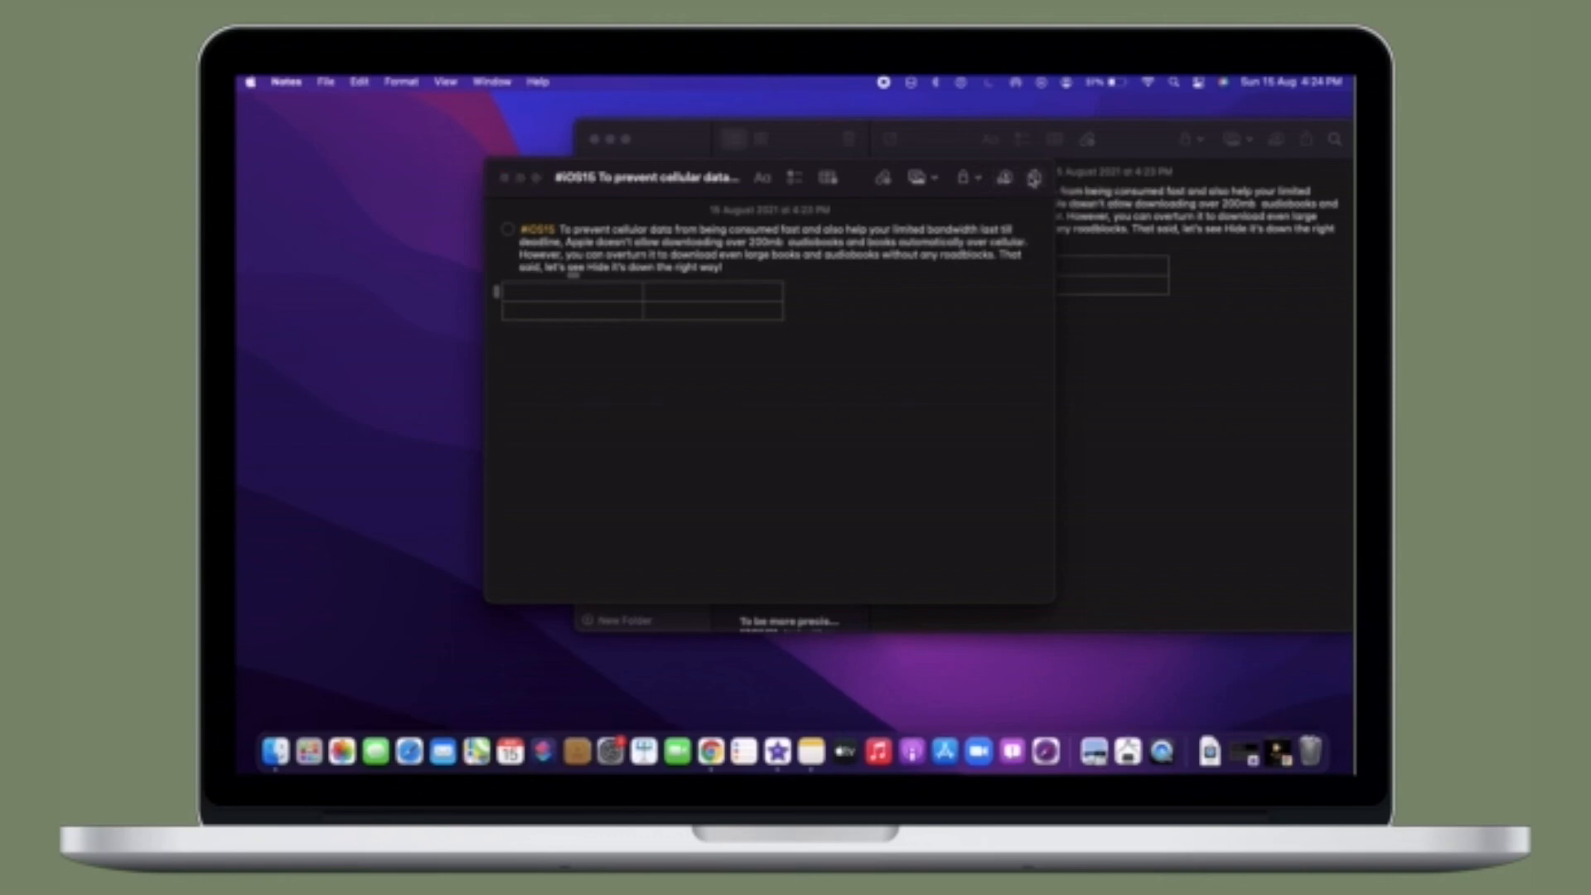
Bring up the Add People invitation with send methods and edit permission.
click(1032, 178)
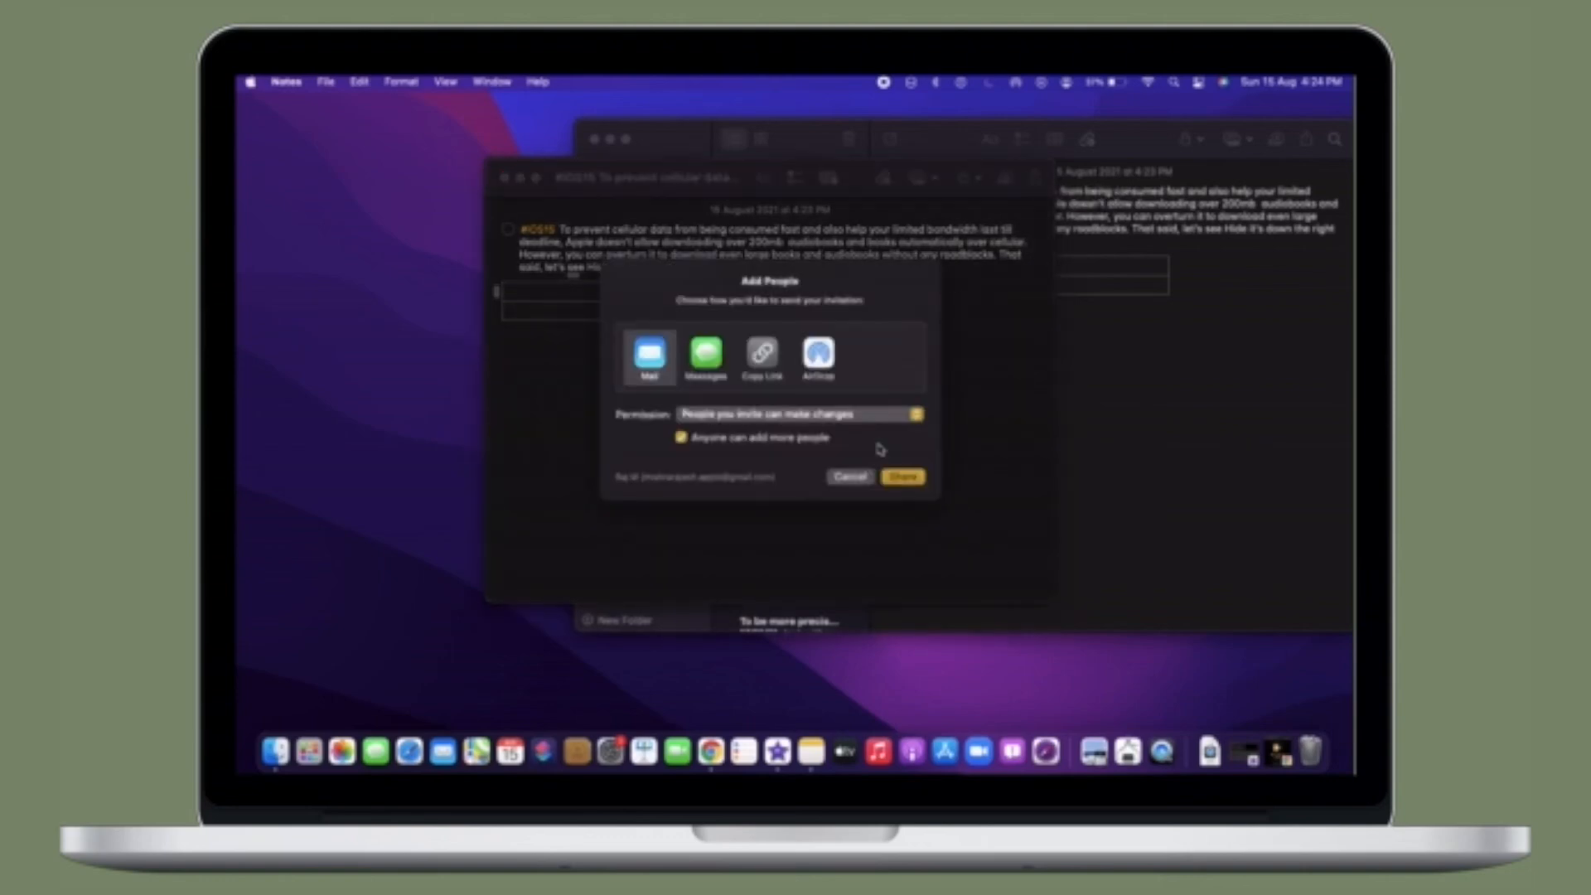